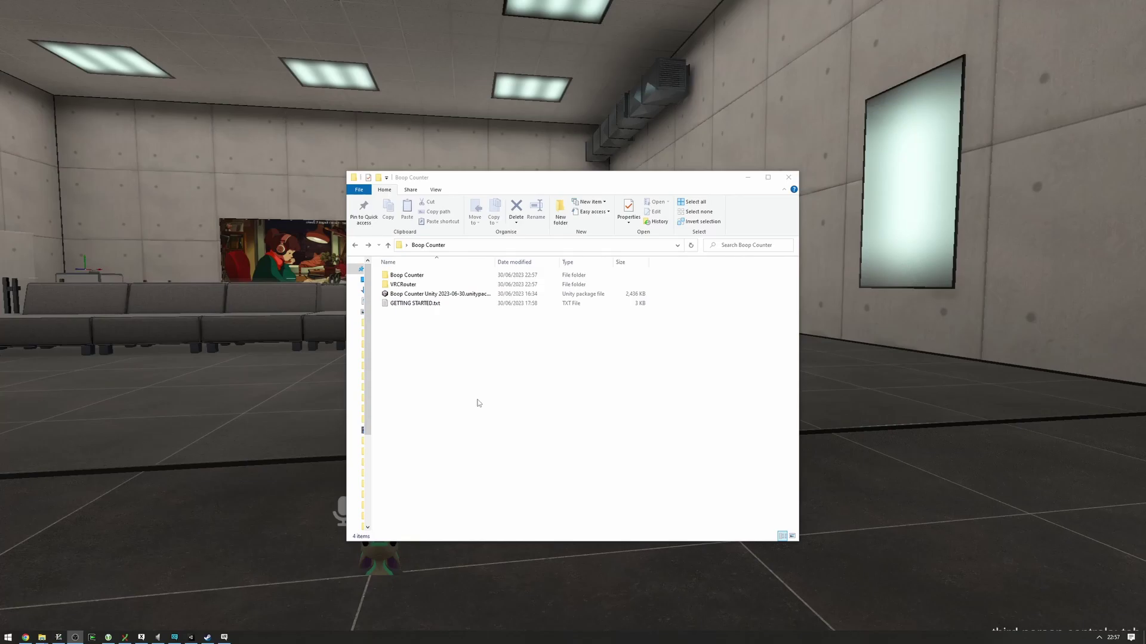
Step: Open the Boop Counter subfolder, launch Boop Counter.exe and arrange both windows so the VRChat avatar stays visible
double_click(418, 275)
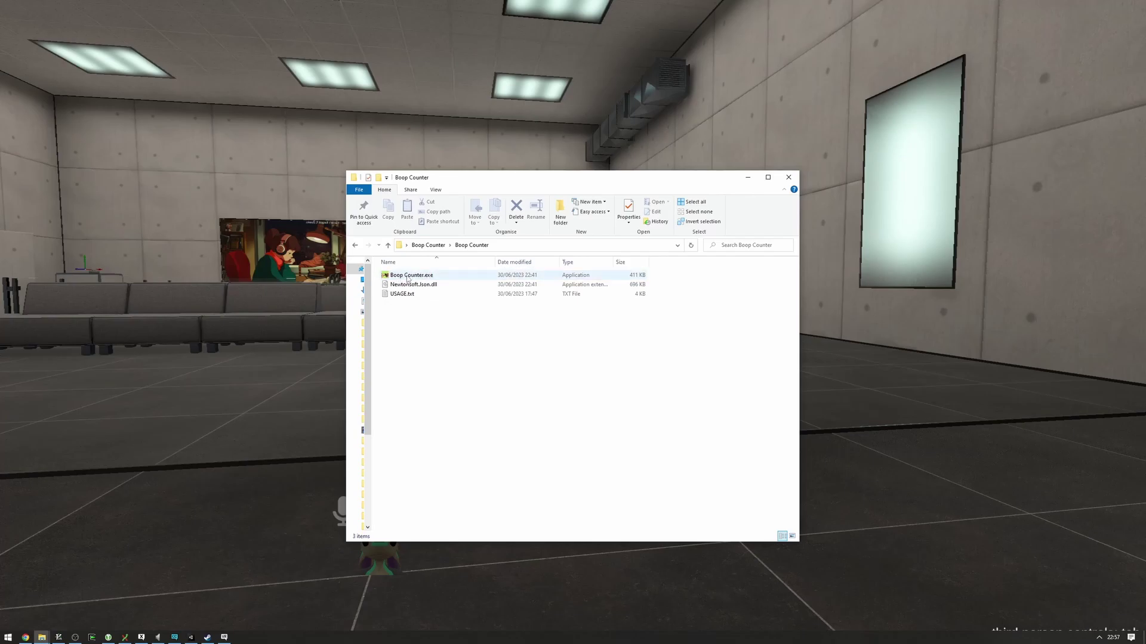
left_click_drag(477, 177, 832, 245)
double_click(797, 345)
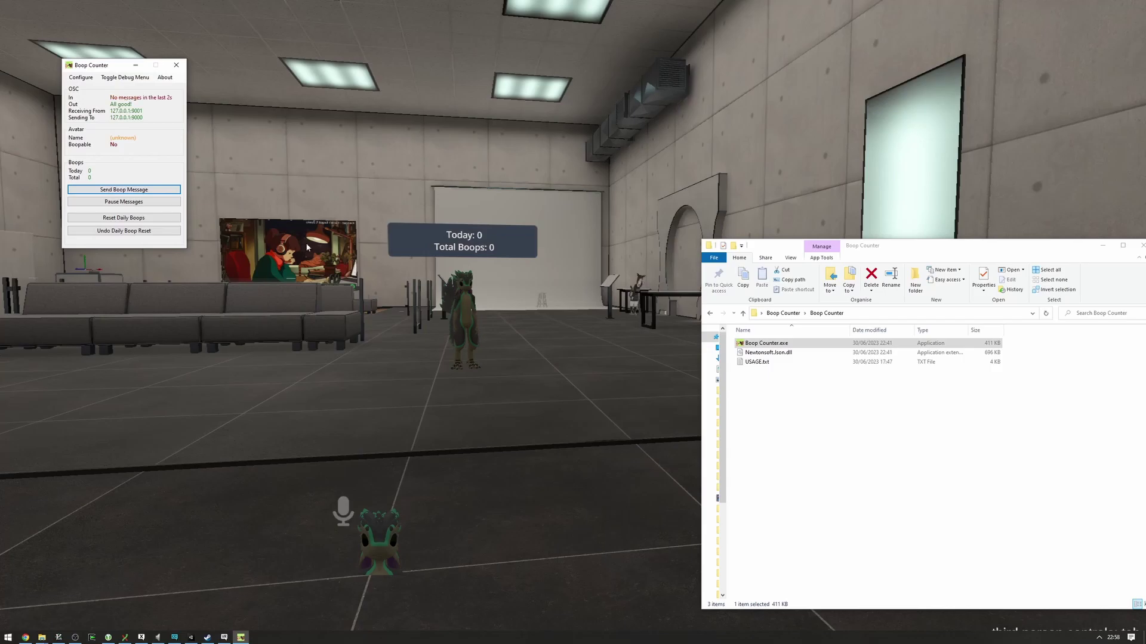
left_click_drag(113, 65, 253, 283)
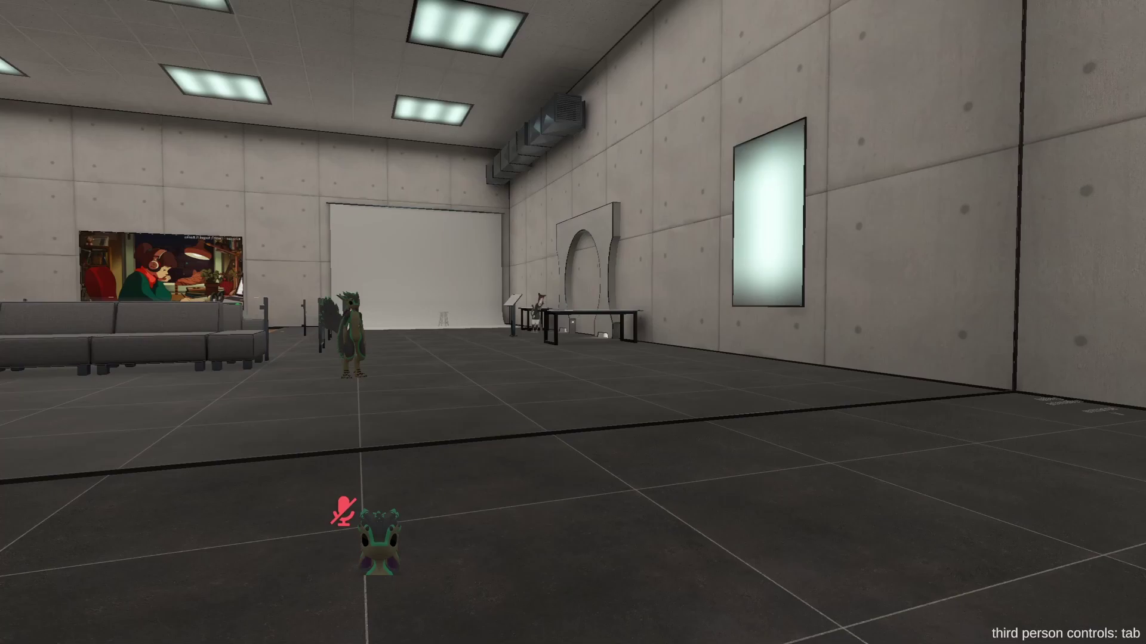
Step: Switch to VRChat and open the avatar's OSC options to check whether OSC is enabled
key("t")
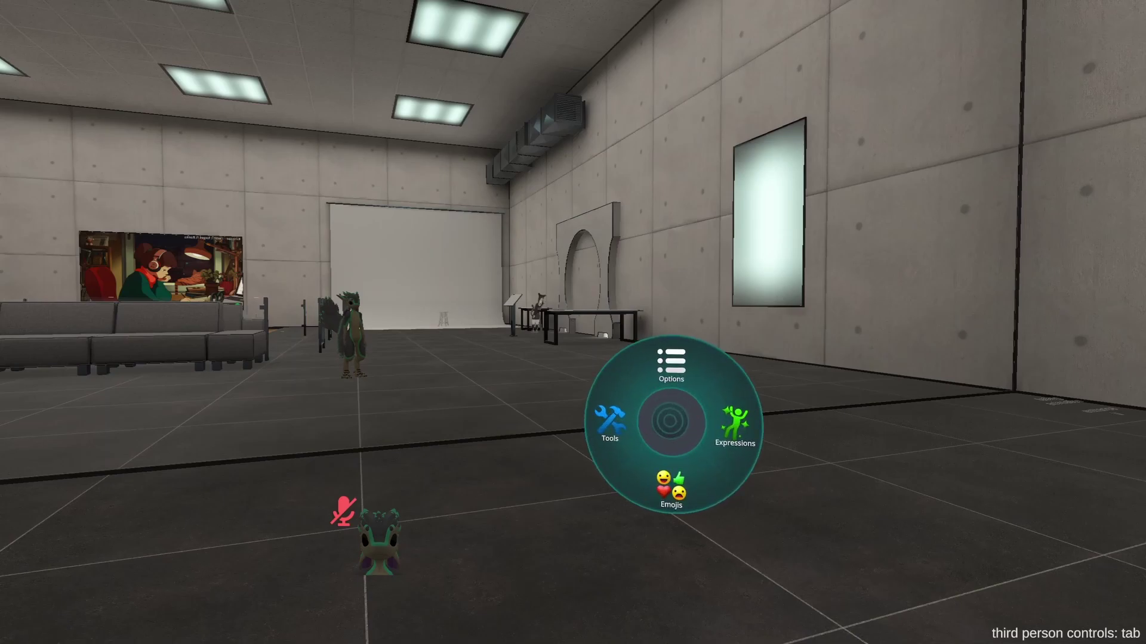
left_click(670, 397)
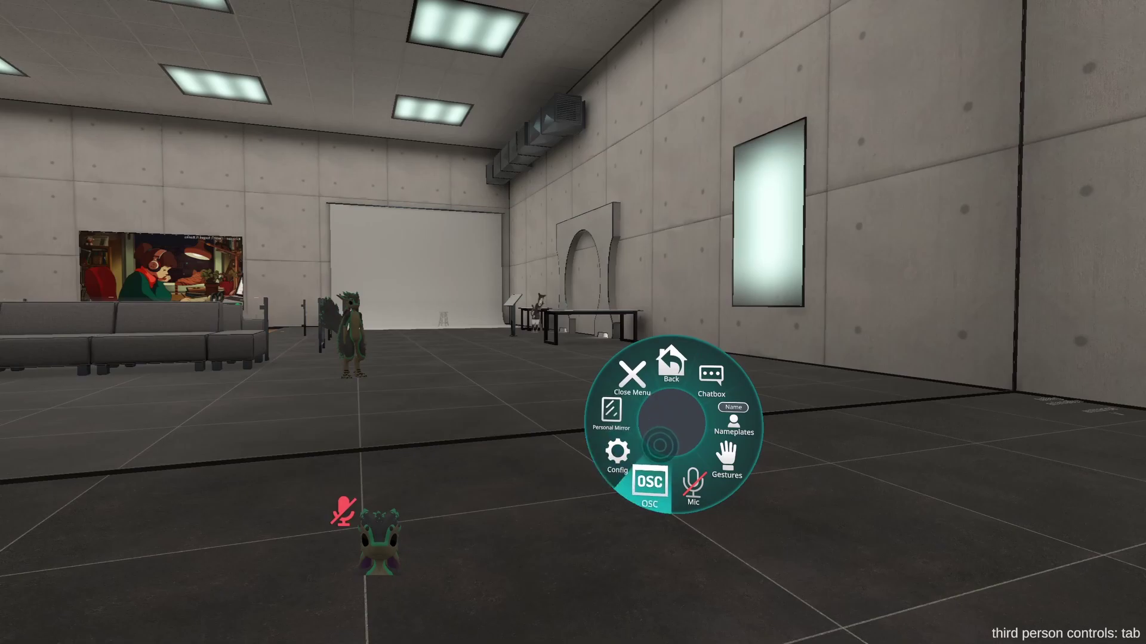
left_click(659, 445)
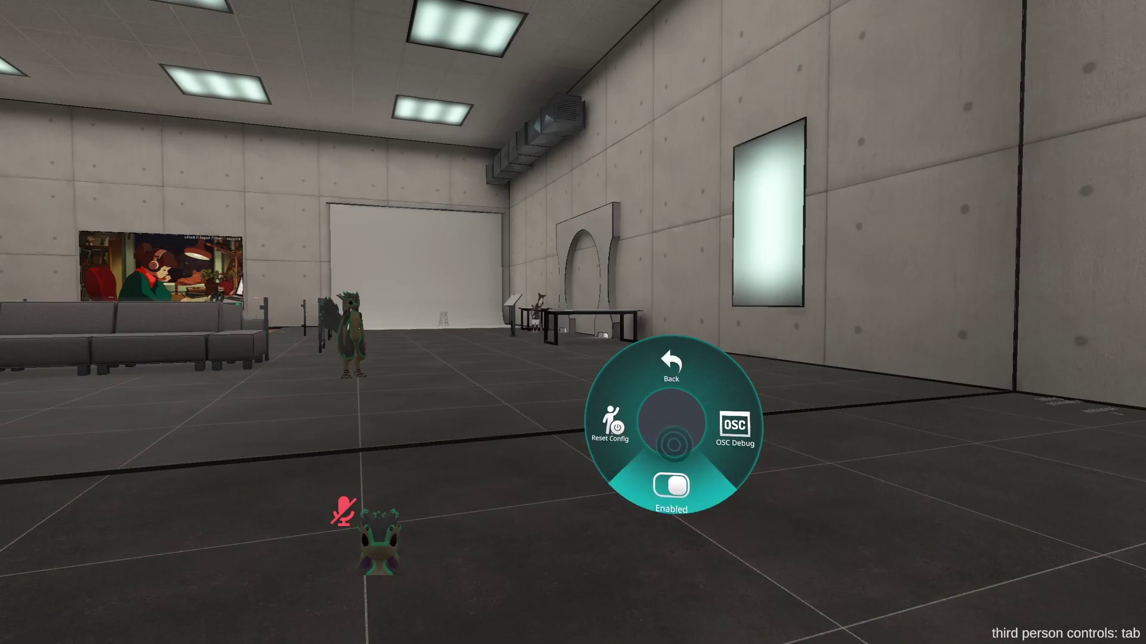
left_click(673, 444)
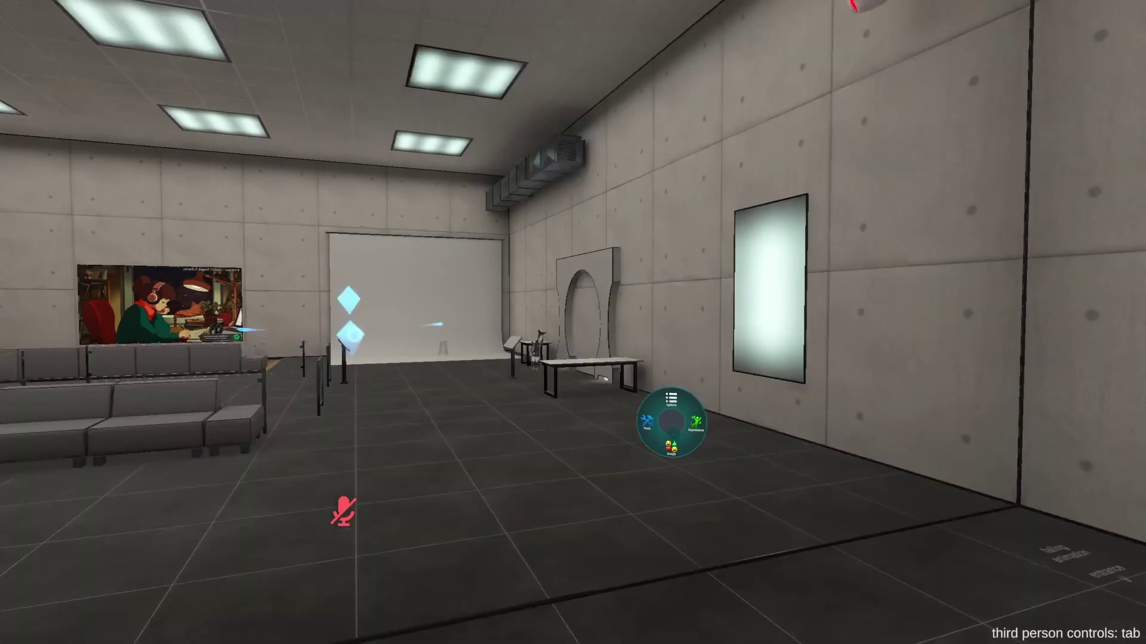
key("Tab")
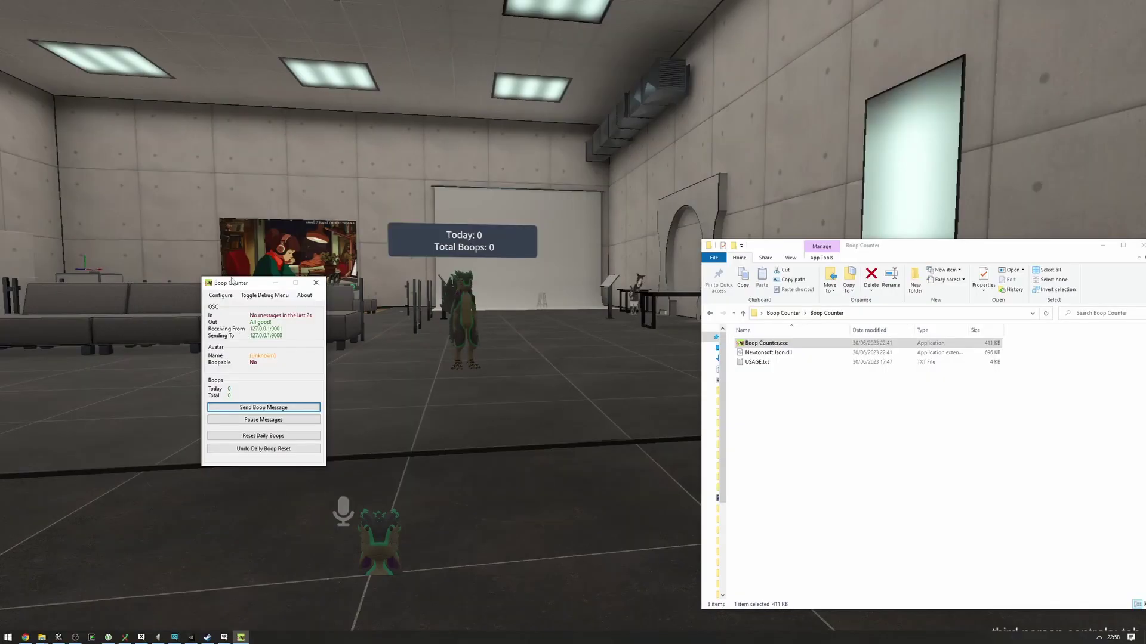
Step: Switch to Boop Counter and review its configuration: OSC addresses and ports, daily reset time and chat box hide delay
left_click_drag(223, 282, 251, 296)
left_click(251, 309)
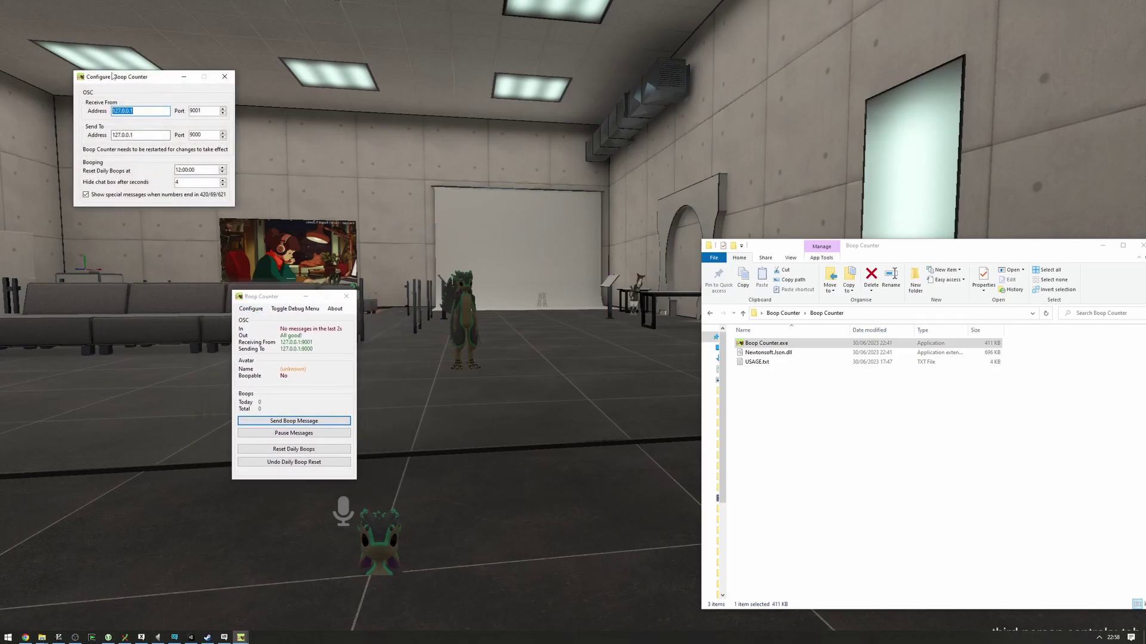
key("Tab")
left_click_drag(319, 368, 311, 368)
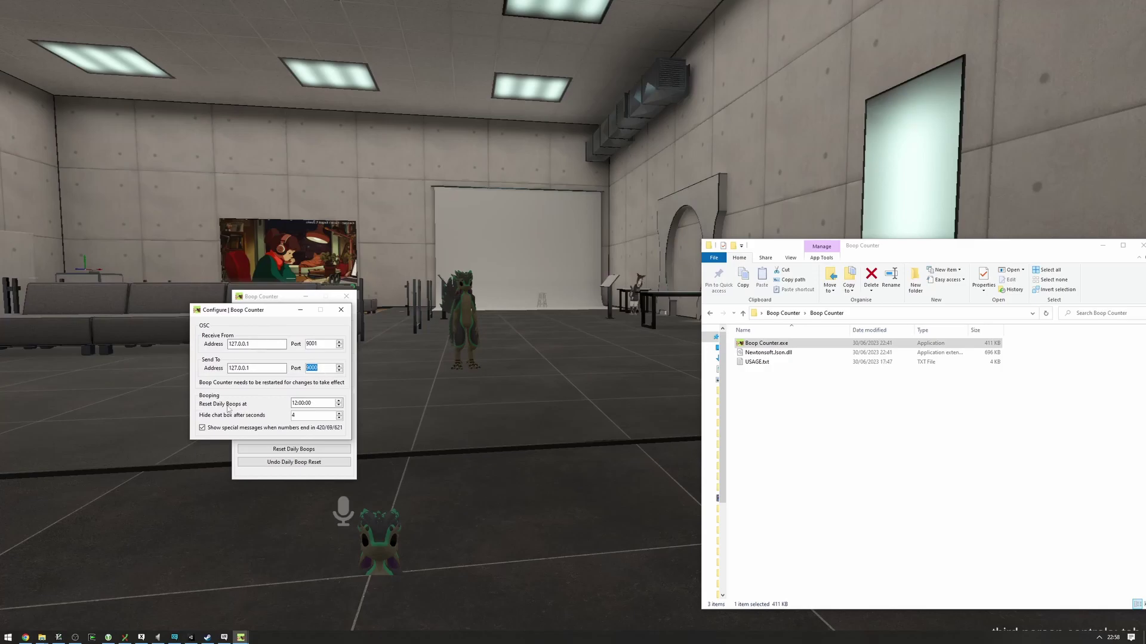
key("Tab")
left_click(296, 404)
left_click(303, 404)
key("Tab")
type("60")
left_click_drag(263, 310, 235, 130)
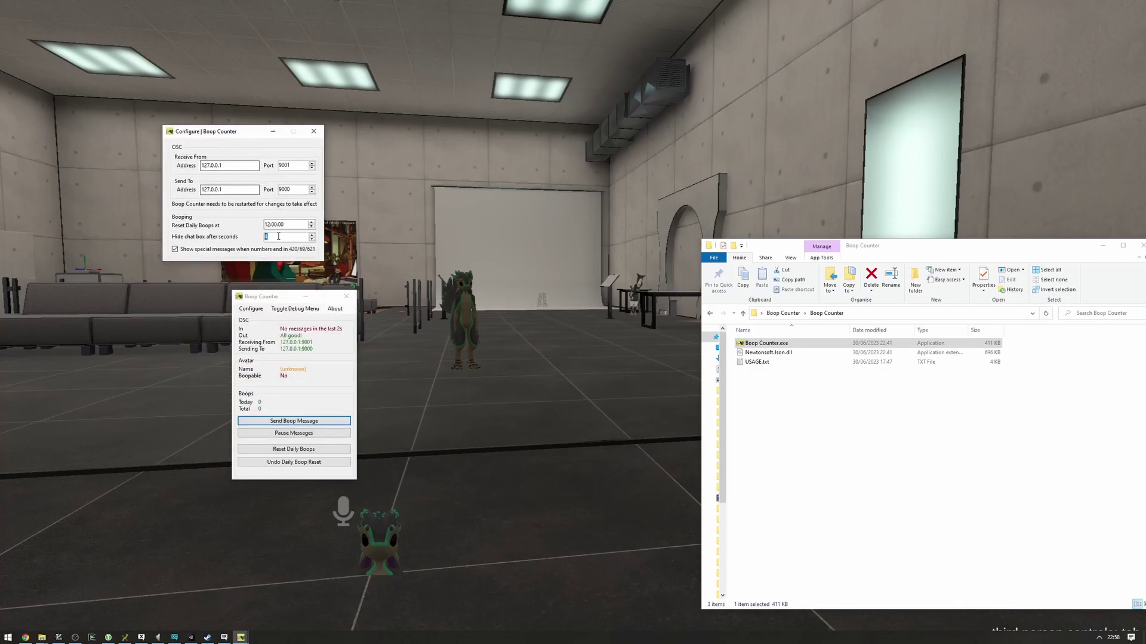
left_click(313, 130)
Step: Send a boop message from Boop Counter and move its window clear of the avatar
left_click(302, 420)
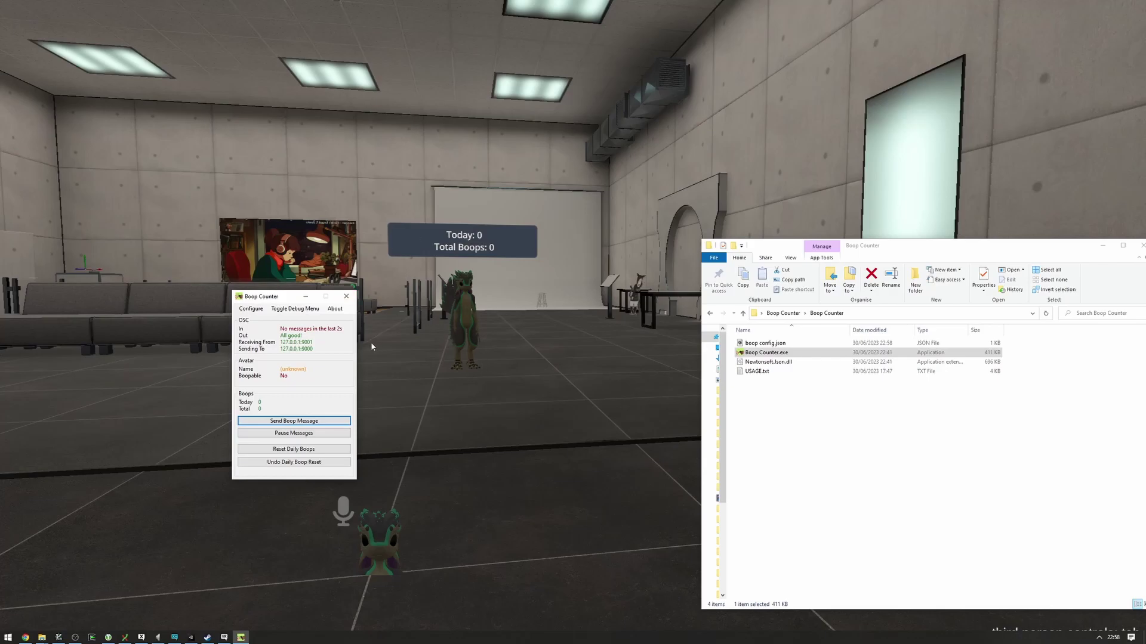
left_click_drag(265, 301, 233, 302)
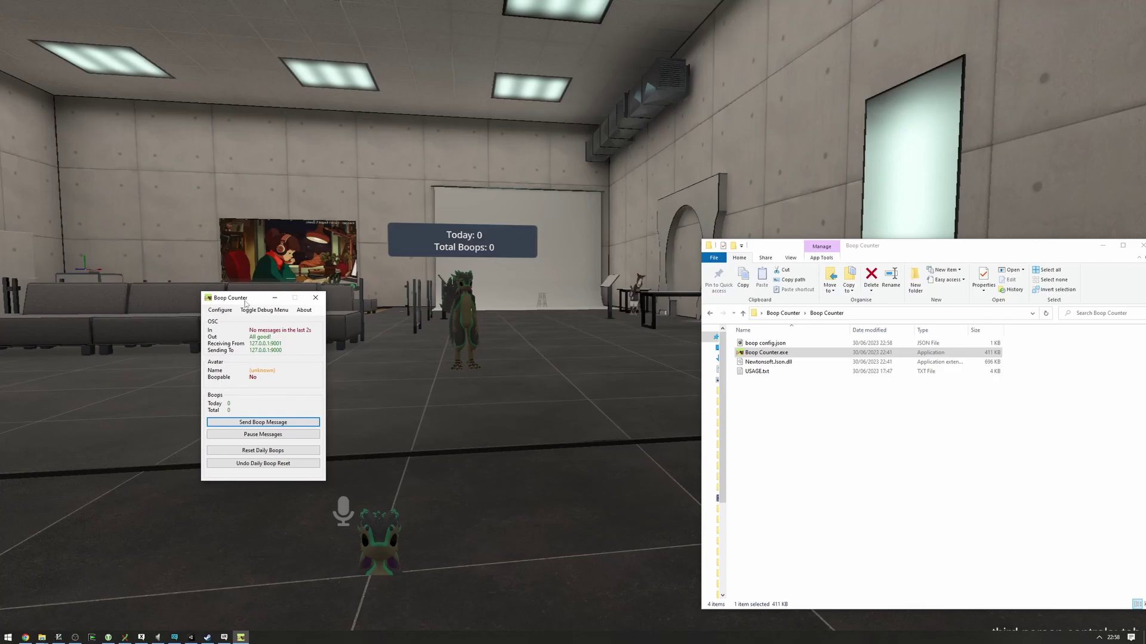
left_click_drag(247, 300, 242, 309)
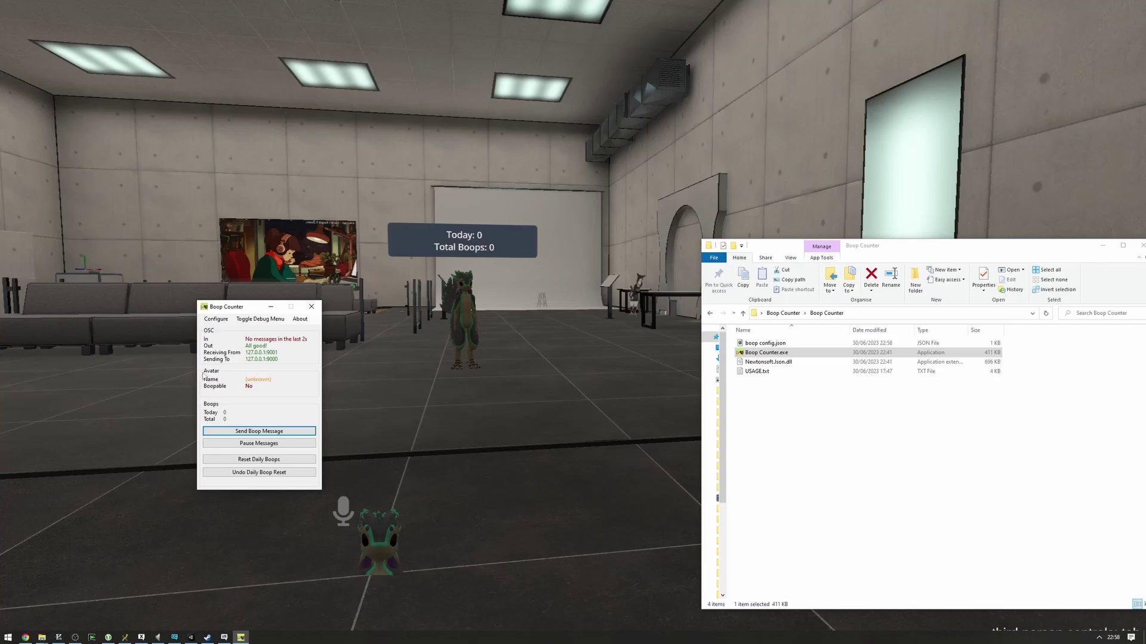
Step: Change avatars in VRChat, ending on Davali Boop Test, and check the avatar's boopable status in Boop Counter
key("alt+Tab")
key("Escape")
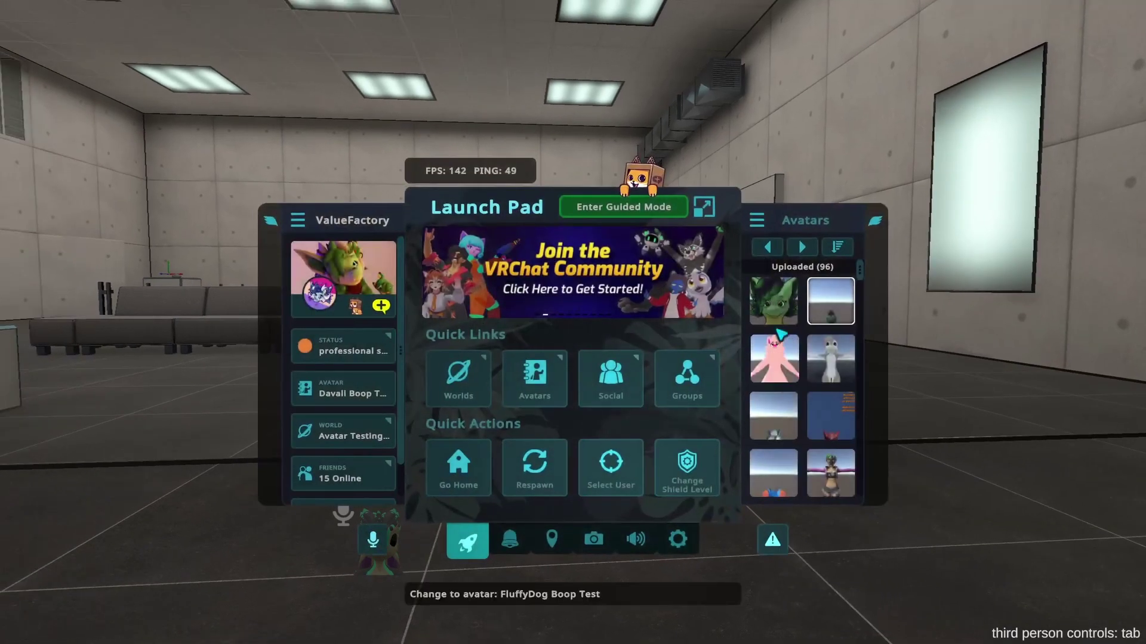
left_click(775, 320)
key("alt+Tab")
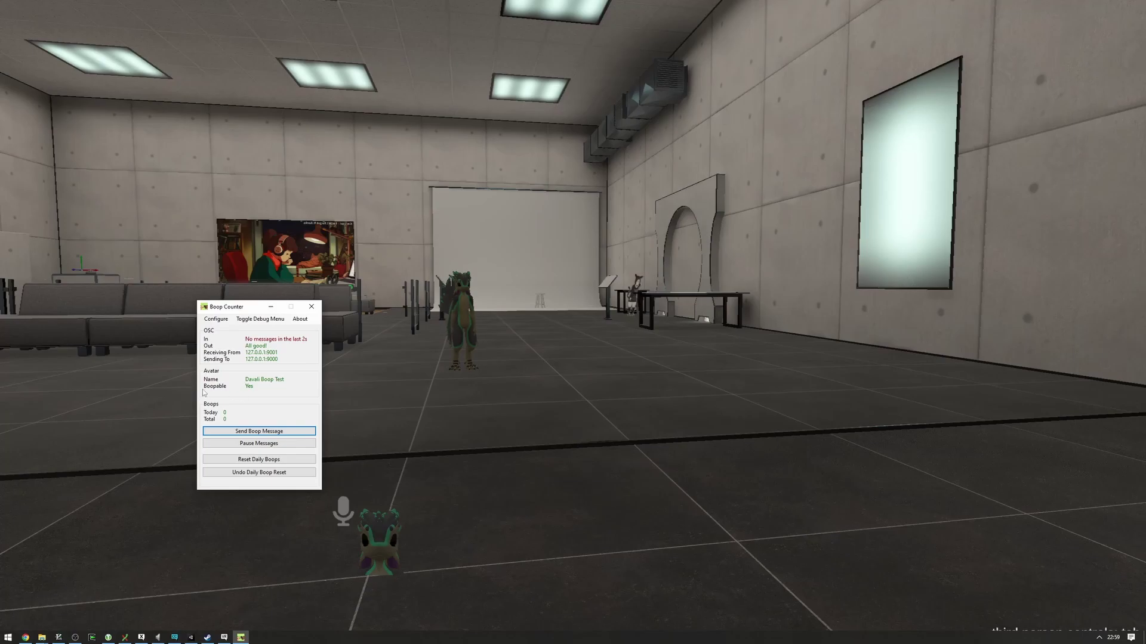
Step: Change the VRChat avatar to Fem Basil | Sylva and check its boopable status in Boop Counter
key("alt+Tab")
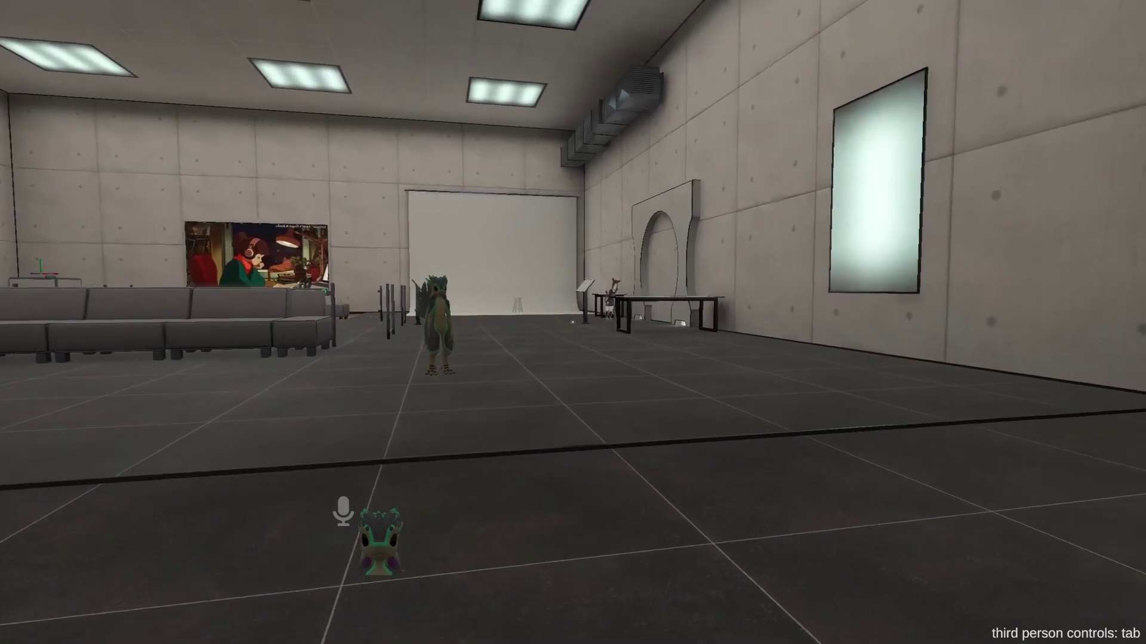
key("r")
key("Escape")
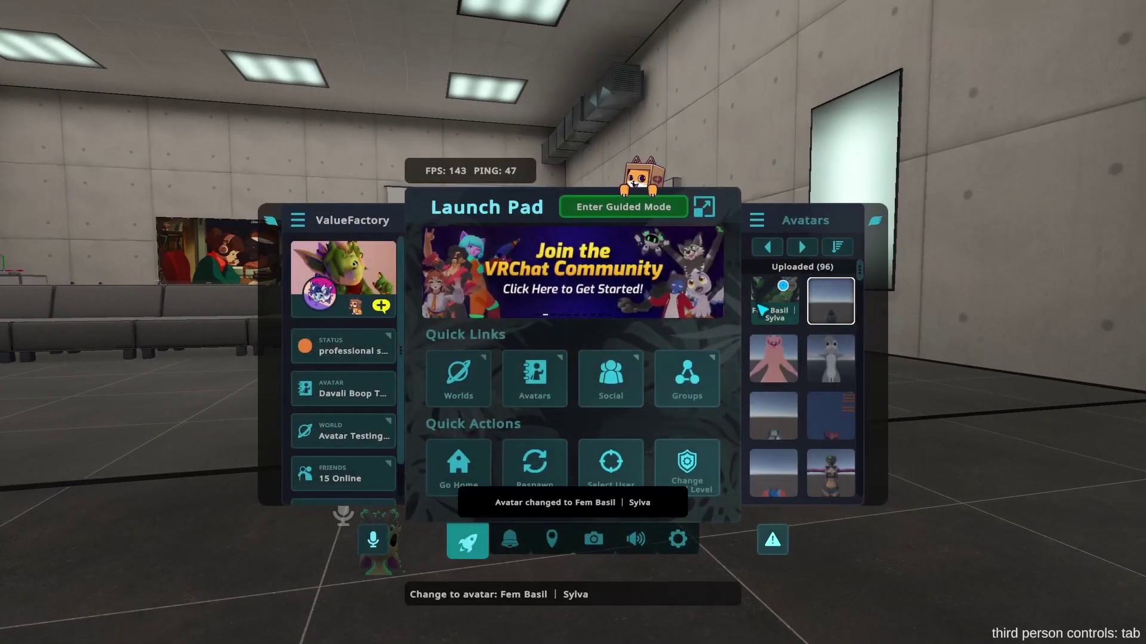
key("alt+Tab")
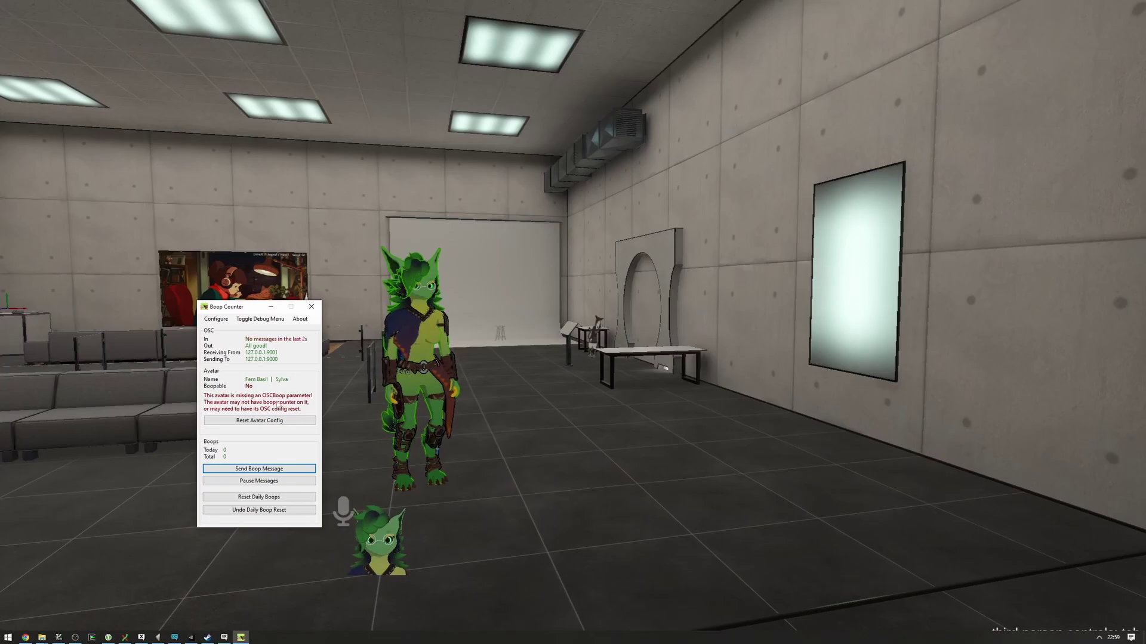
Step: Switch to VRChat, look at the avatar's OSC options and open the Config options
key("alt+Tab")
key("r")
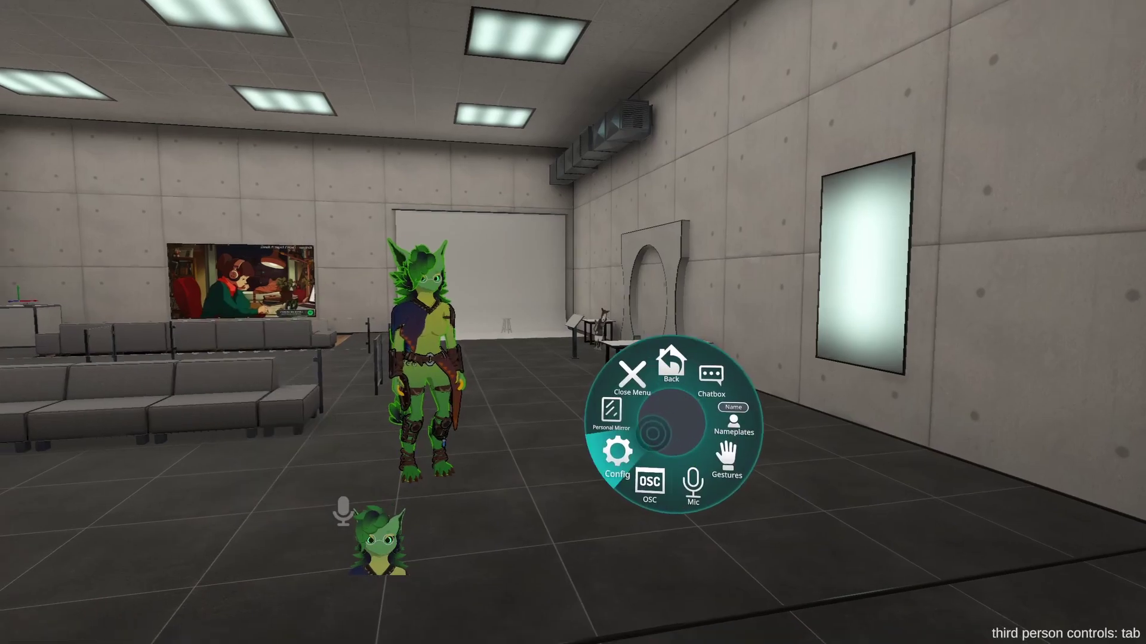
left_click(649, 483)
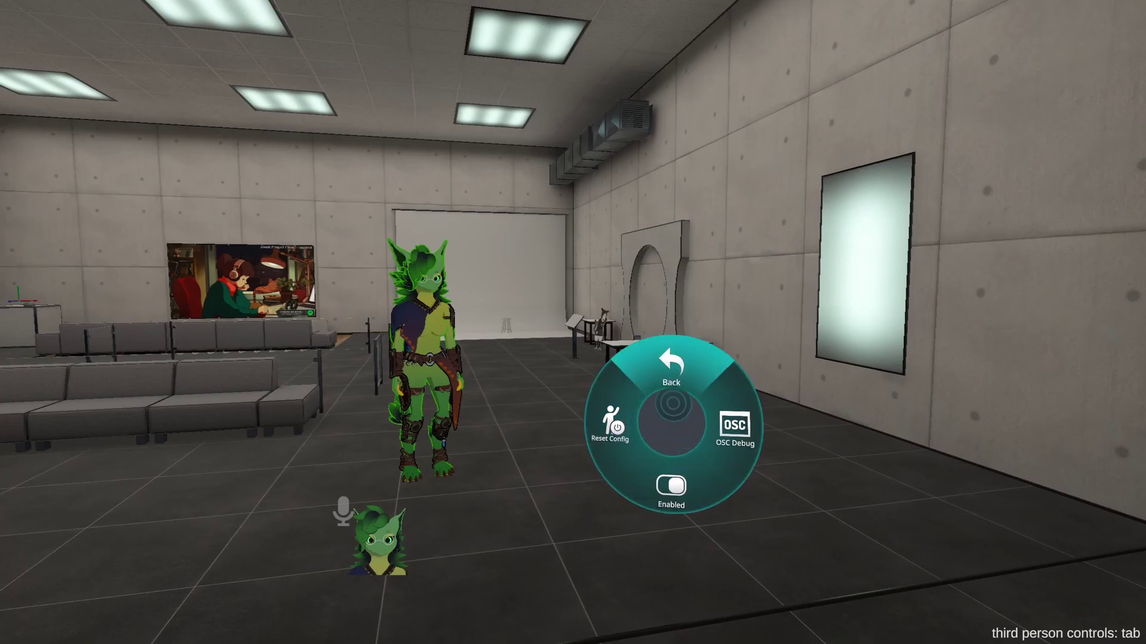
left_click(670, 367)
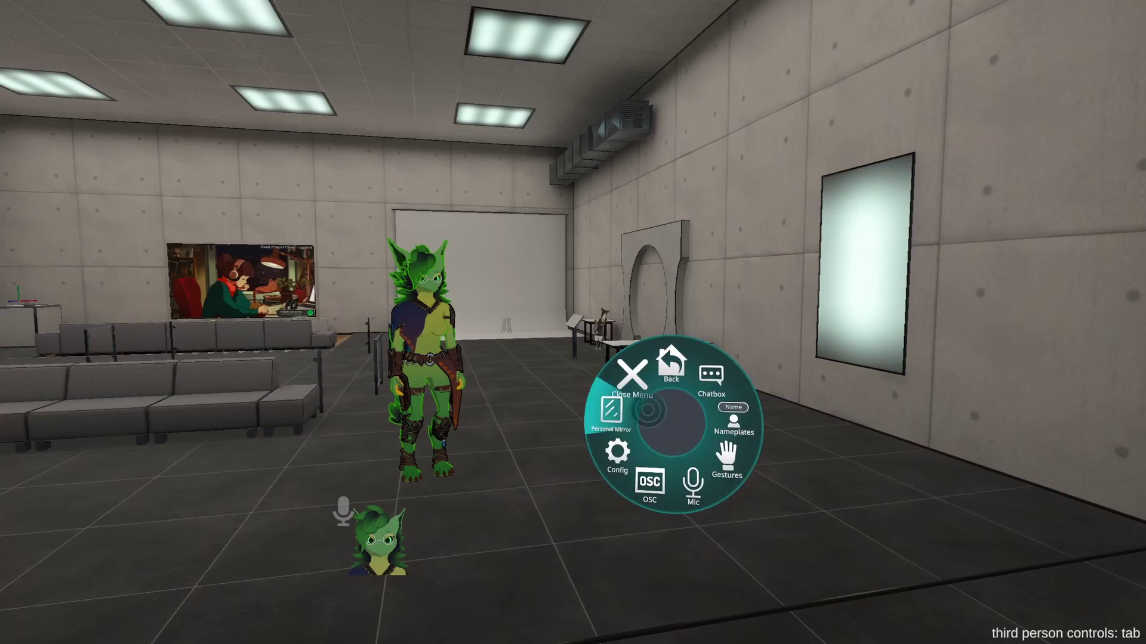
left_click(617, 454)
left_click(609, 401)
left_click(613, 405)
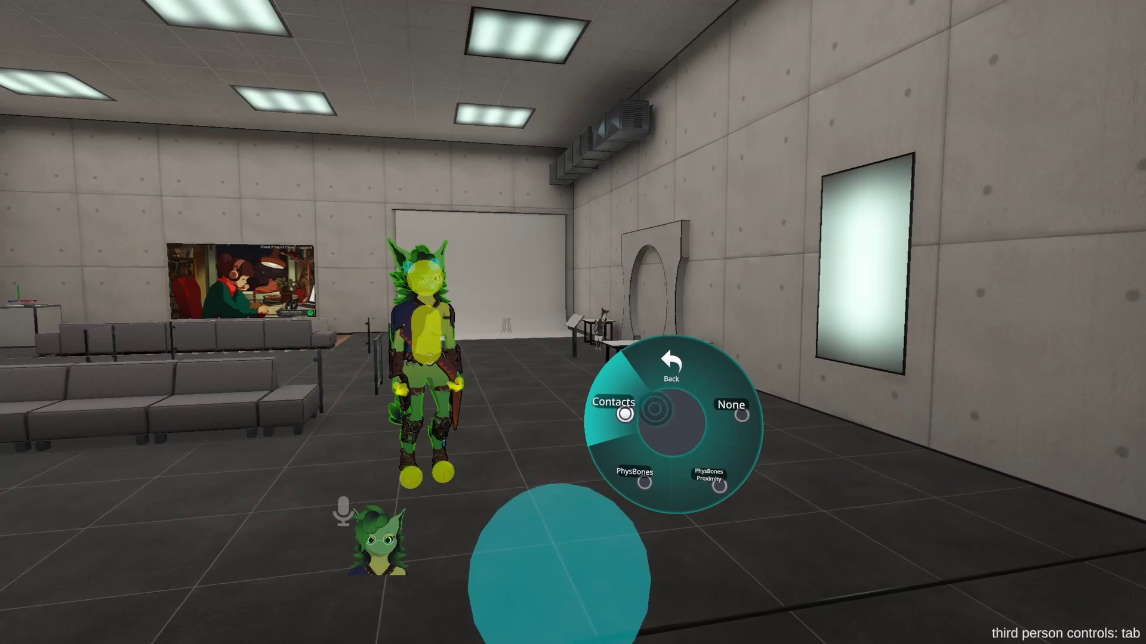
left_click(731, 406)
left_click(670, 367)
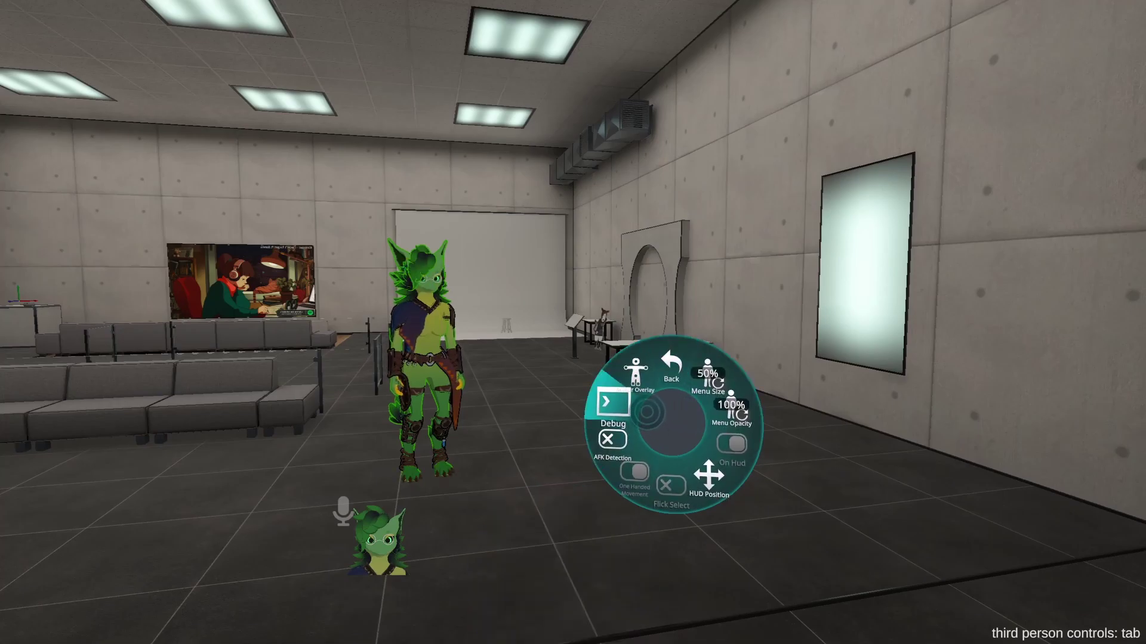
Step: Examine the avatar's parameter list in the Avatar Debug Console for the OSCBoop parameter, and close the console
left_click(613, 406)
key("Page_Down")
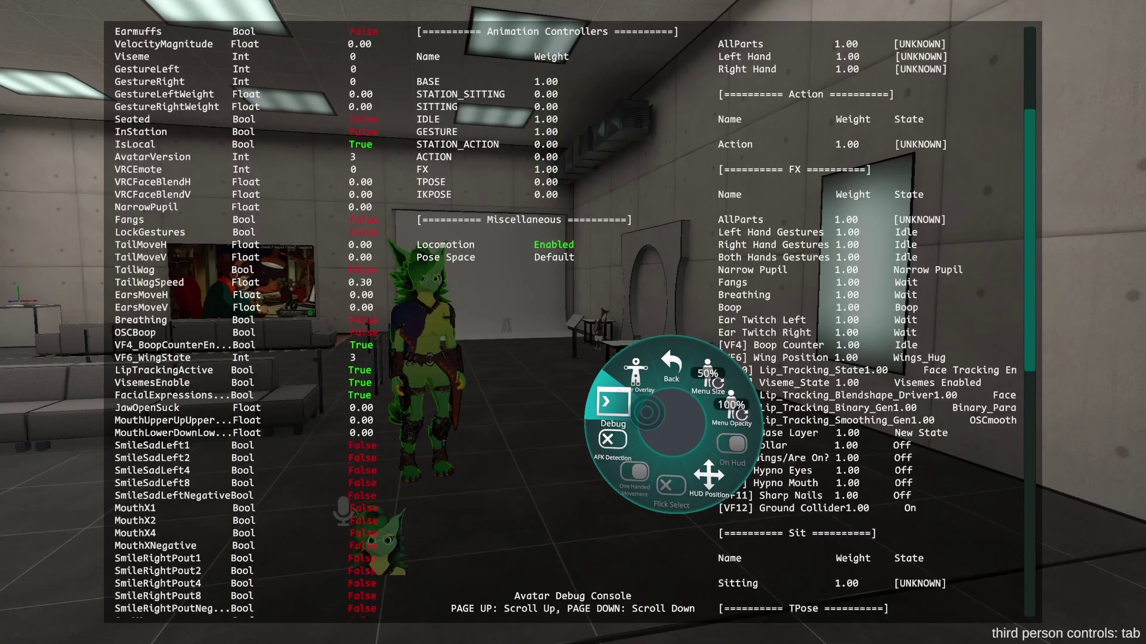
key("Page_Down")
key("Page_Up")
left_click(614, 405)
Step: Reset the Fem Basil | Sylva avatar's OSC config from Boop Counter and accept deleting the config file
key("alt+Tab")
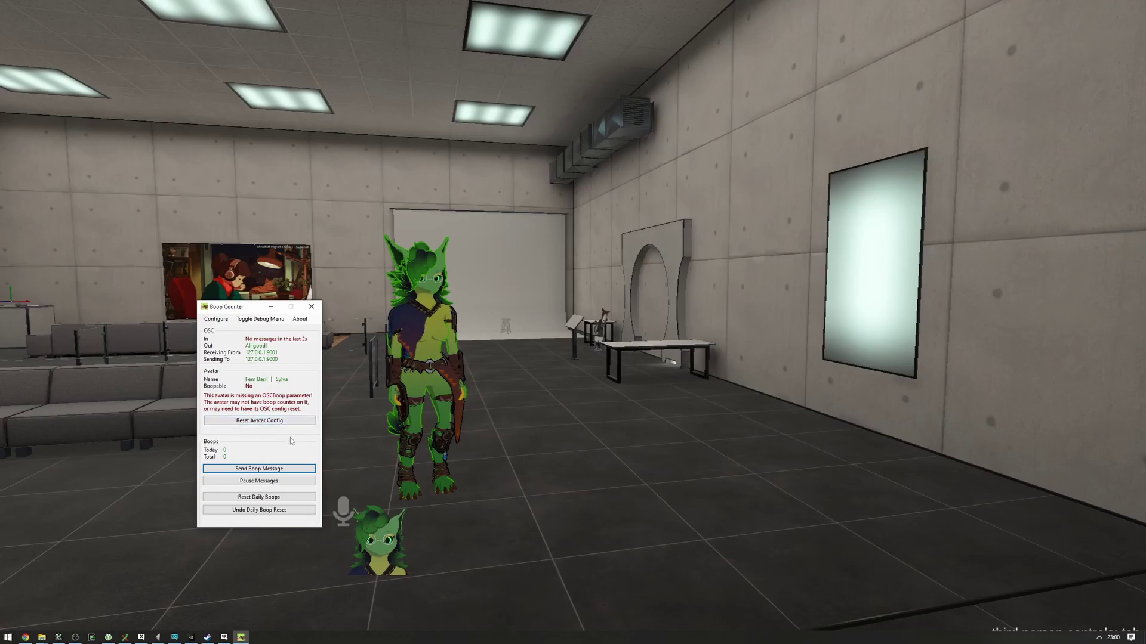
left_click(279, 422)
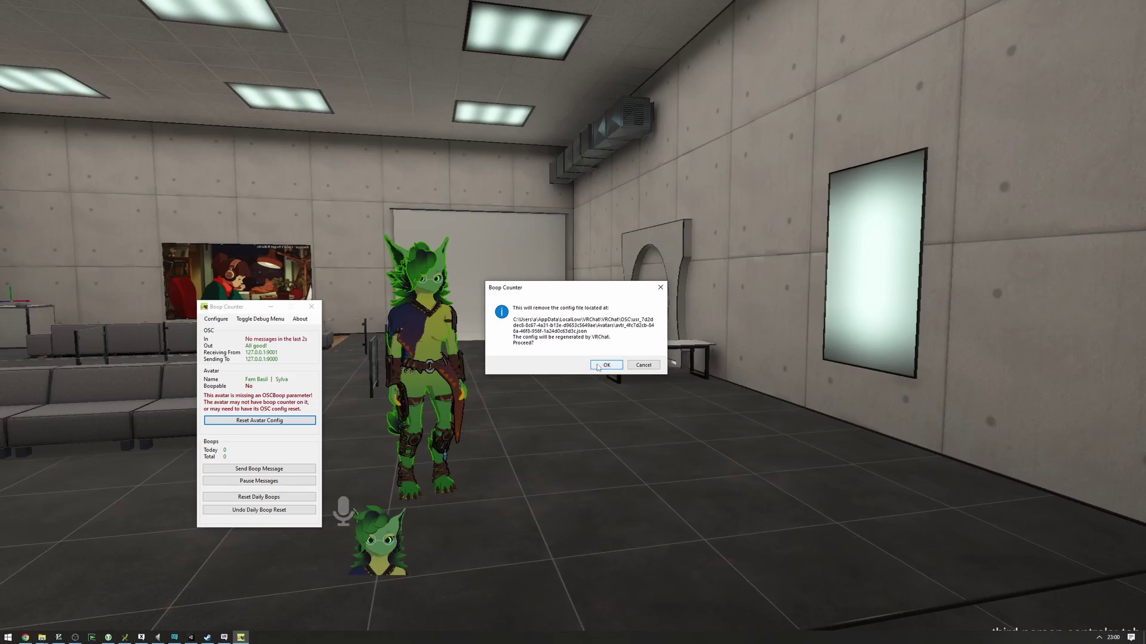
left_click(598, 366)
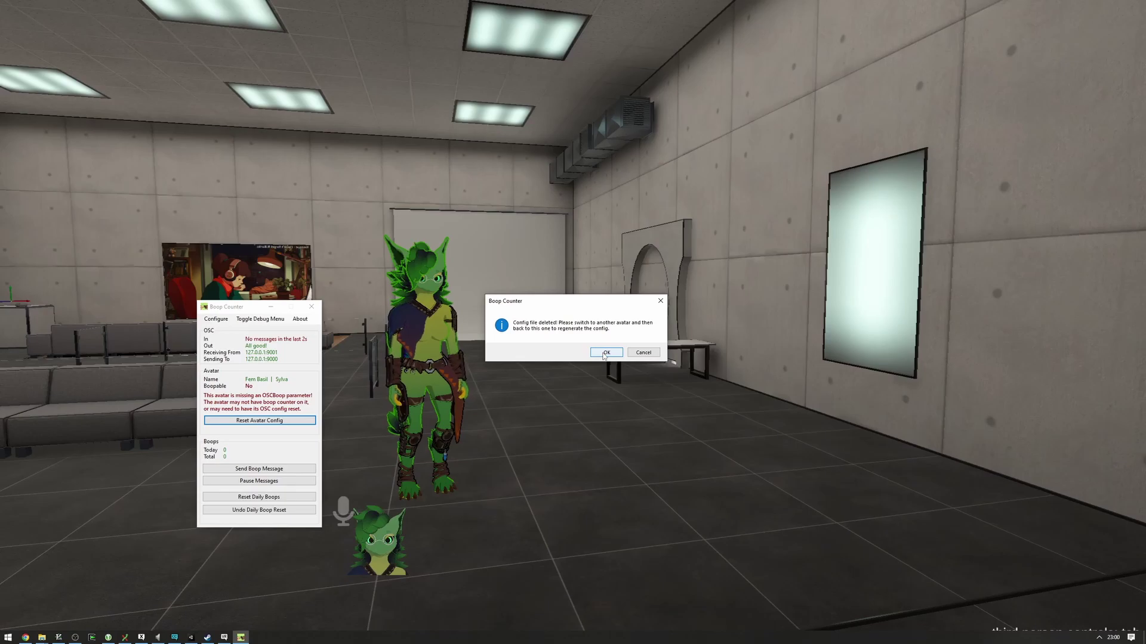
left_click(604, 352)
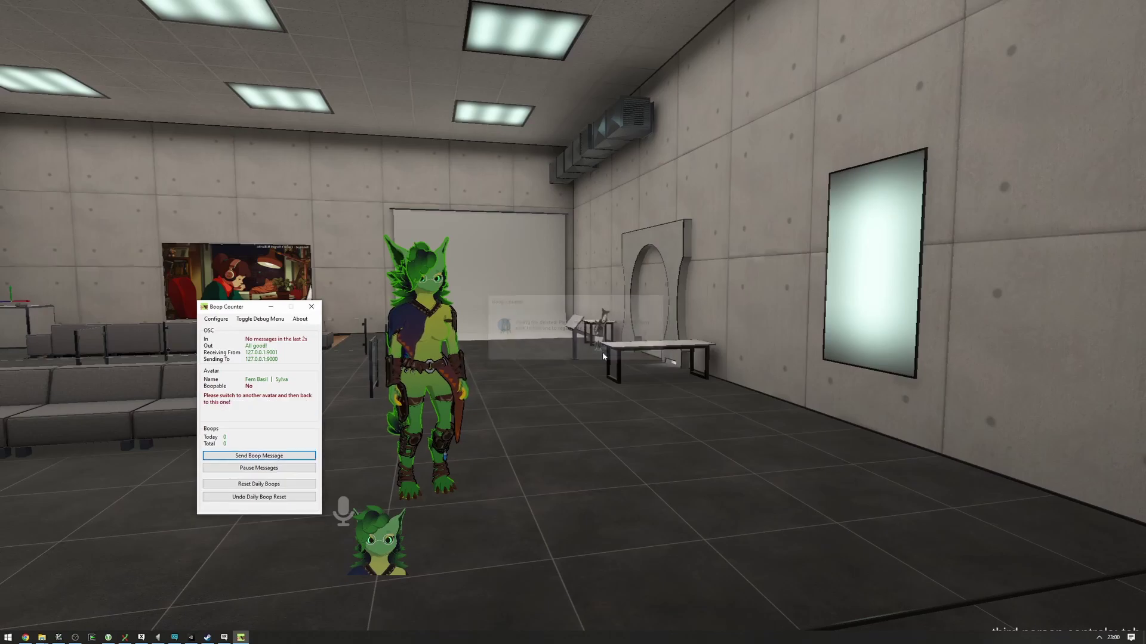
Step: Change to the other boop test avatar in VRChat and back to Fem Basil | Sylva, and recheck Boop Counter's avatar status
left_click(602, 356)
key("Escape")
left_click(842, 310)
key("Escape")
key("Escape")
key("Escape")
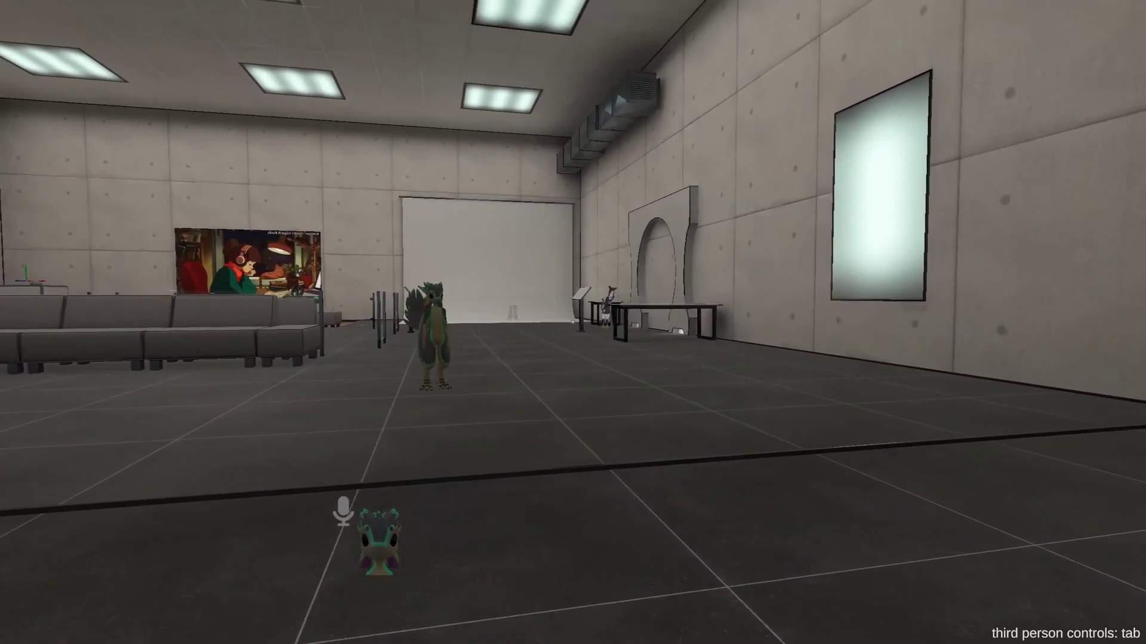
key("alt+Tab")
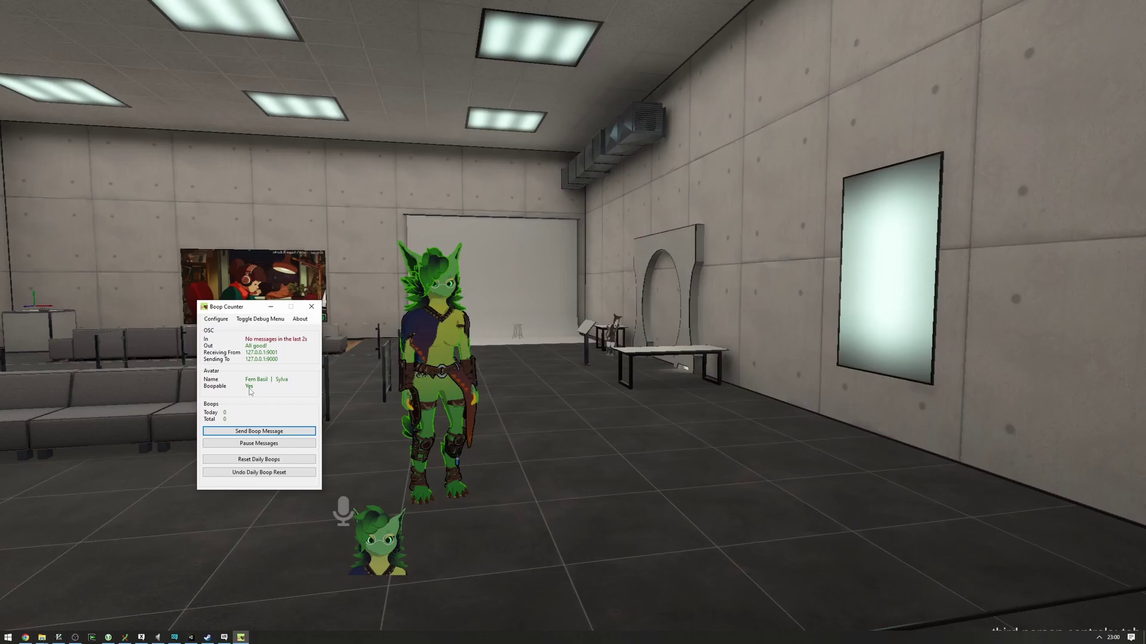
Step: Send another boop message from Boop Counter to show the chat box above the Fem Basil avatar
key("alt+Tab")
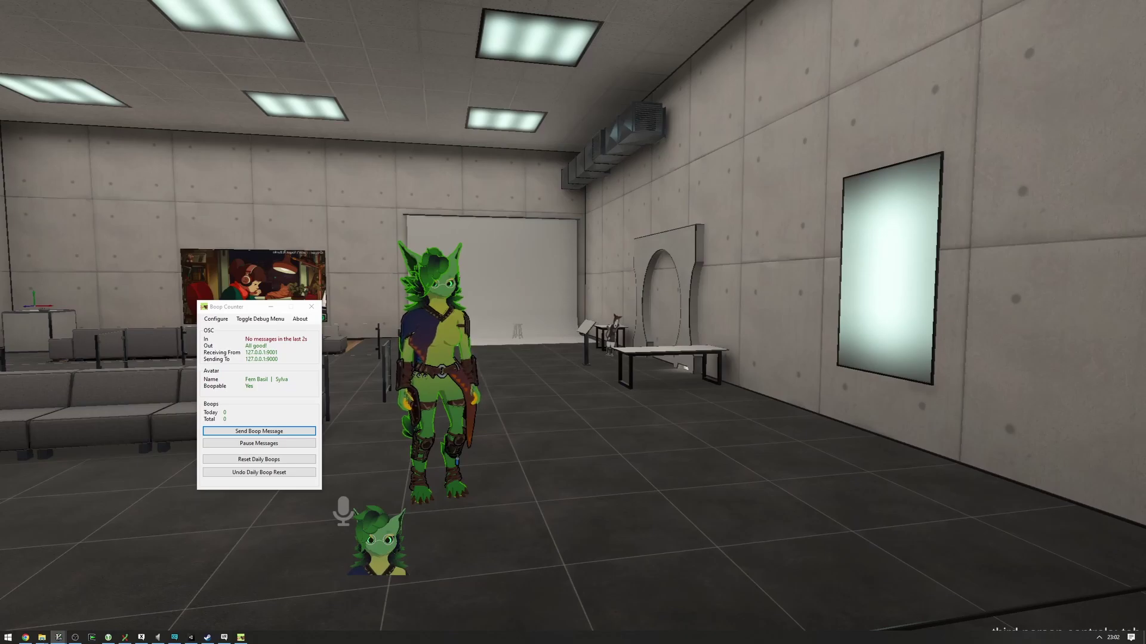
left_click(307, 432)
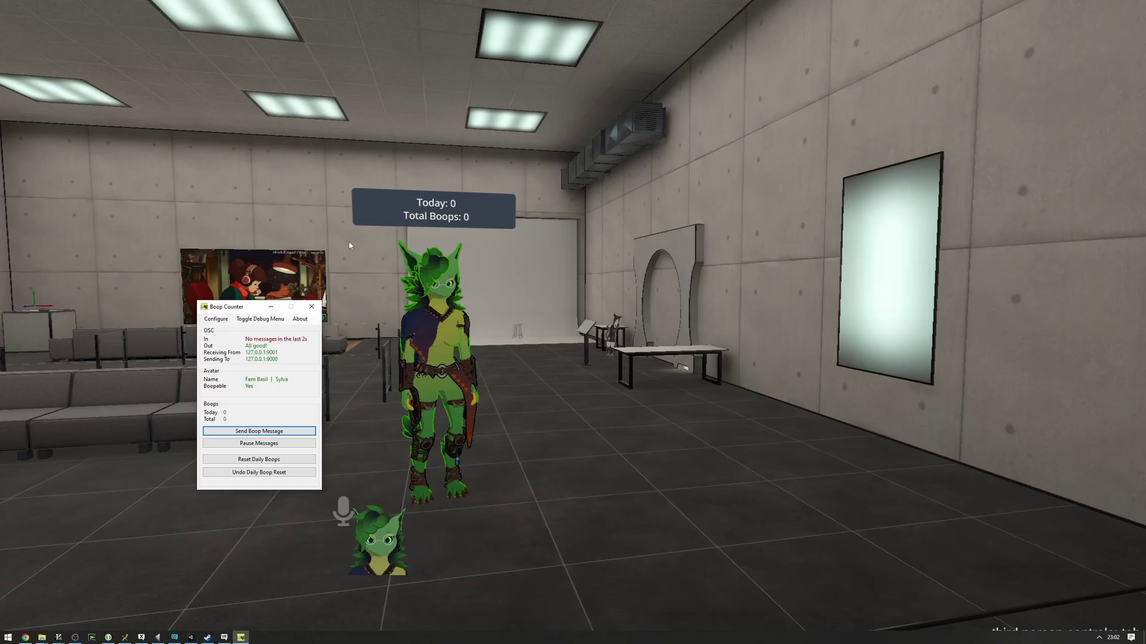
Step: Open the VRChat settings and examine the Chatbox and Avatar Interactions options
left_click(485, 235)
key("Escape")
left_click(677, 542)
scroll(557, 500, "down", 10)
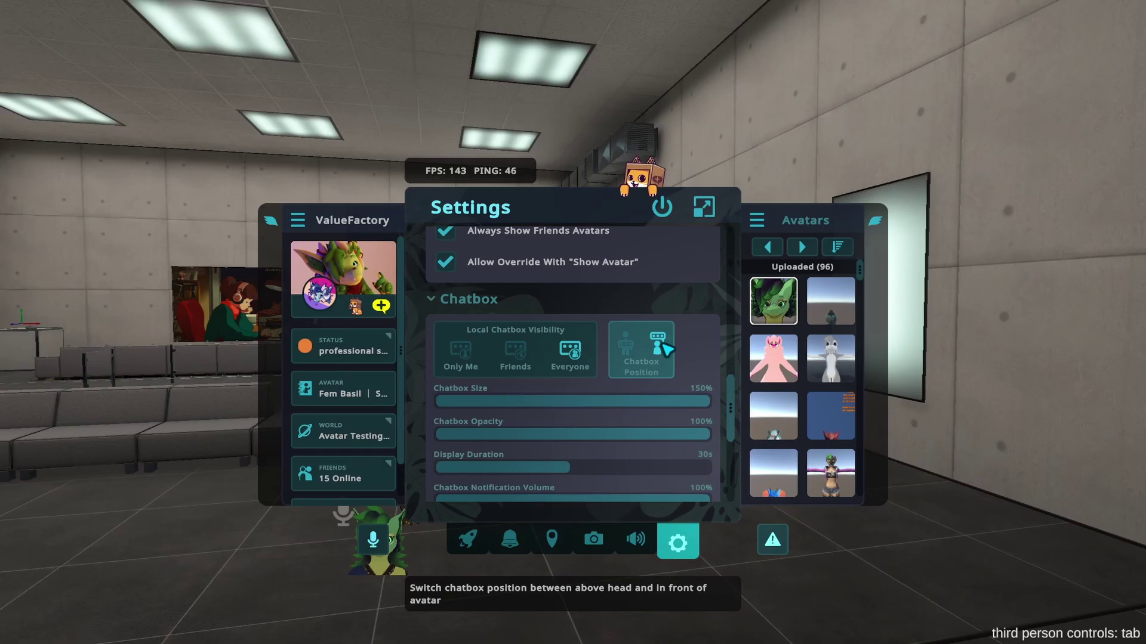
scroll(667, 349, "up", 3)
scroll(666, 349, "up", 4)
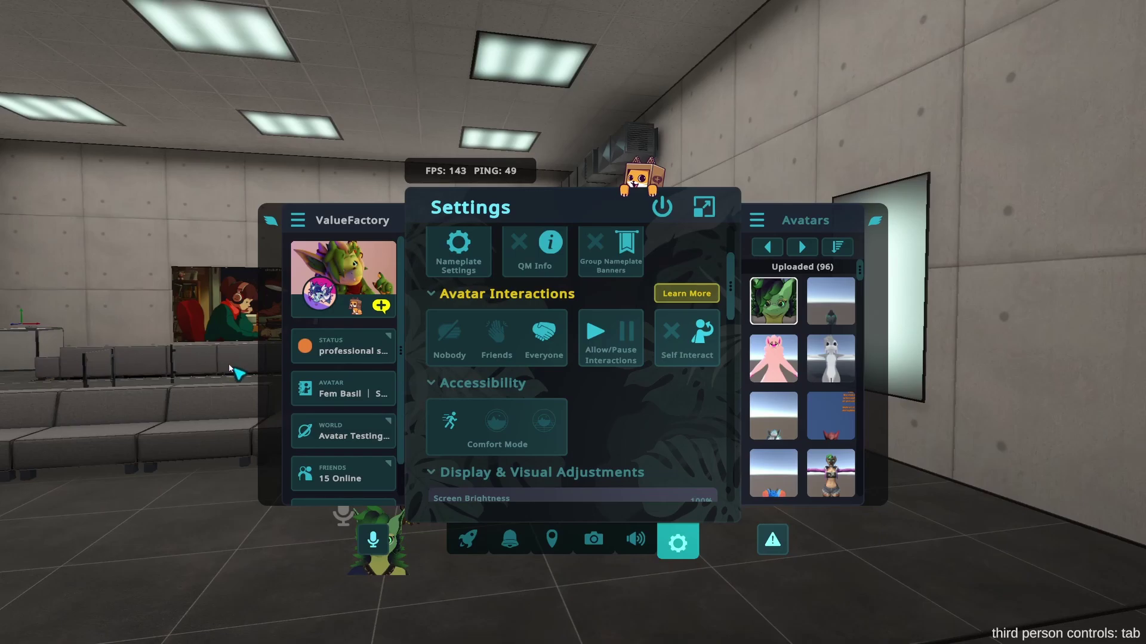
Step: Switch to the Boop Counter folder in File Explorer and move its window to the middle of the desktop
key("alt+Tab")
left_click_drag(358, 172, 535, 152)
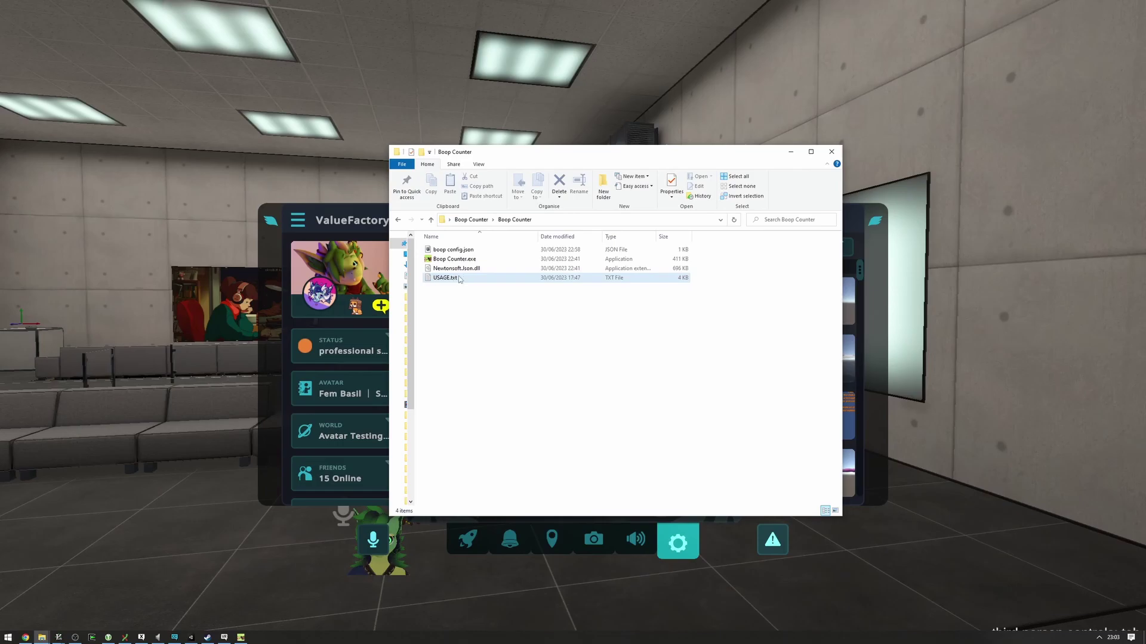